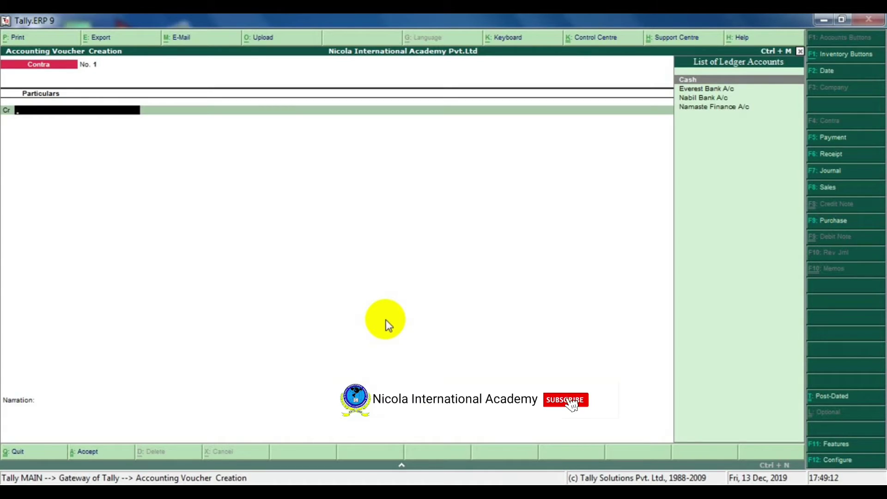
{"action": "key", "text": "F5"}
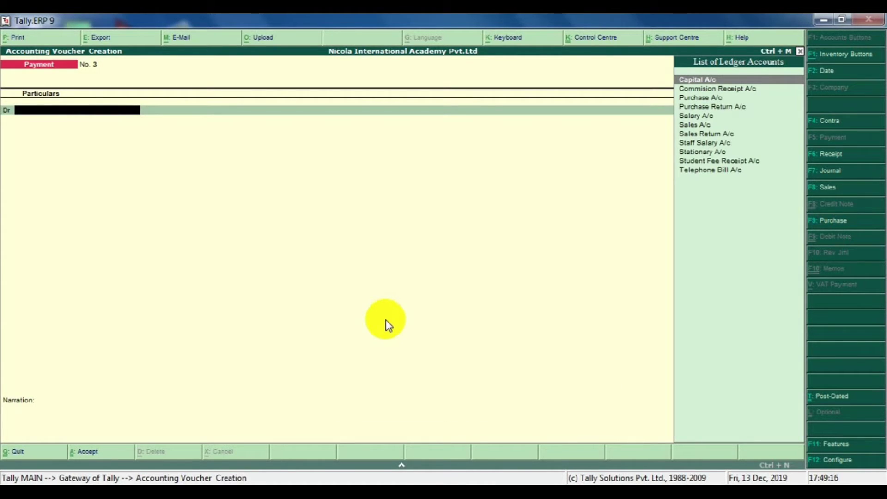
{"action": "key", "text": "F4"}
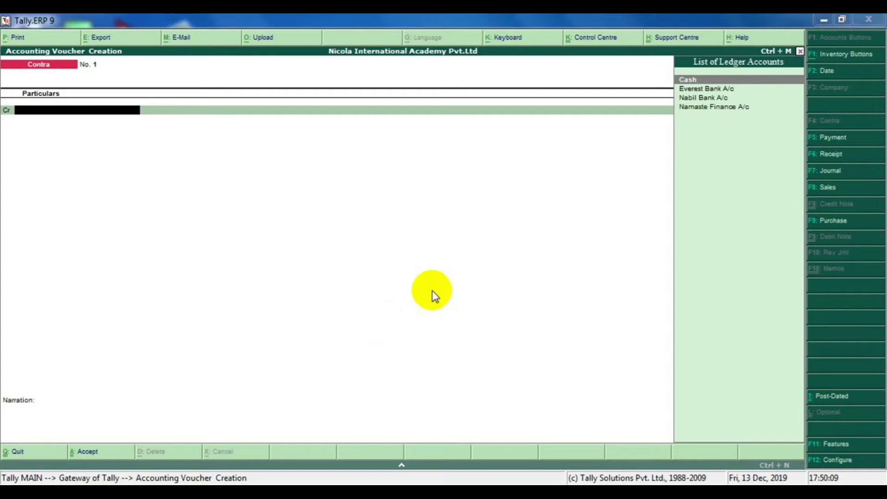
{"action": "left_click", "coordinate": [432, 291]}
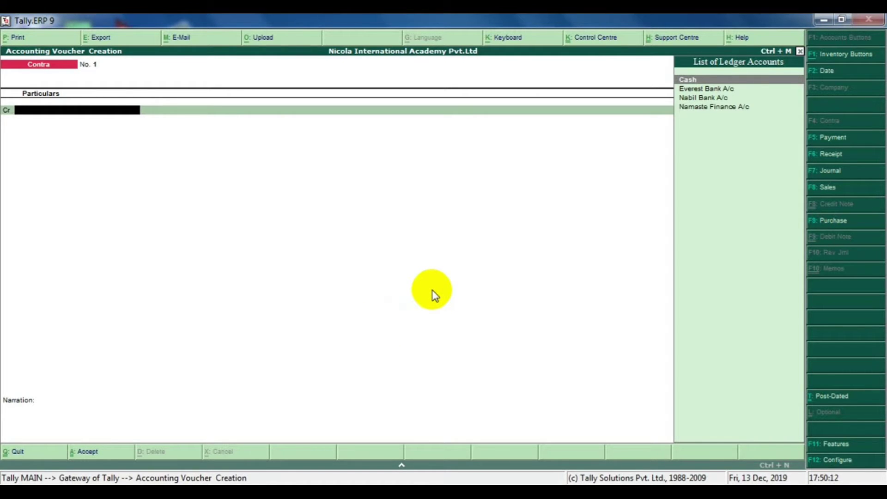
{"action": "key", "text": "Escape"}
{"action": "key", "text": "Return"}
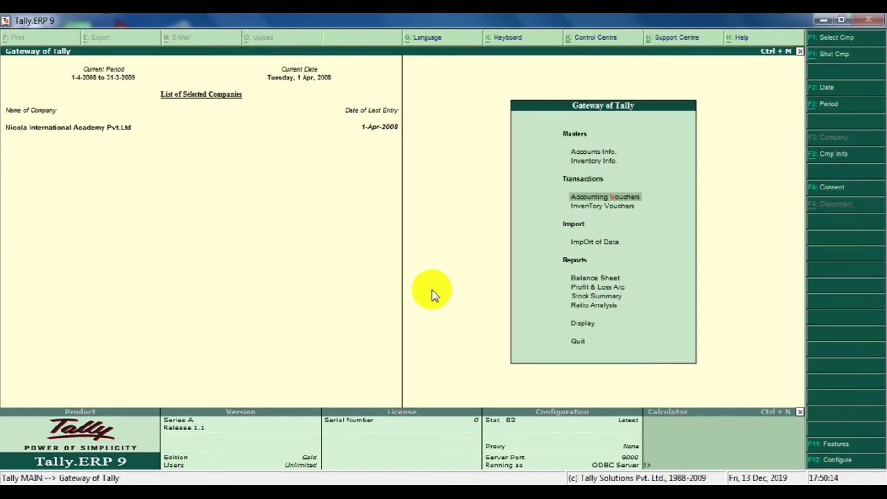
Review the balance sheet's Current Assets, comparing Cash-in-hand with Bank Accounts and checking the individual bank ledgers, and return to the Gateway.
{"action": "key", "text": "Down"}
{"action": "key", "text": "Down"}
{"action": "key", "text": "Down"}
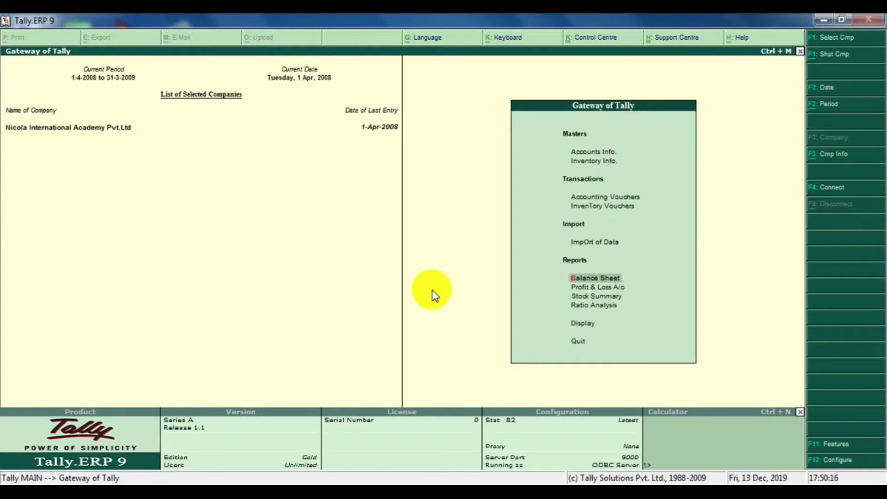
{"action": "key", "text": "Return"}
{"action": "key", "text": "Right"}
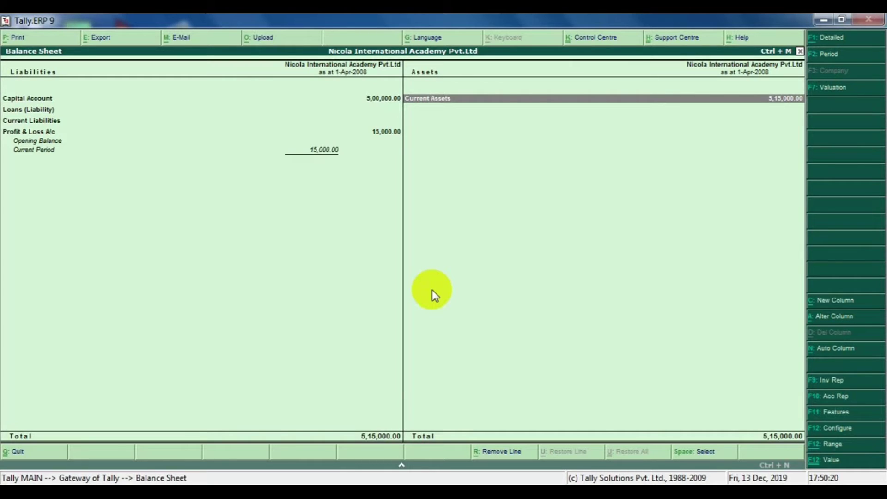
{"action": "key", "text": "Return"}
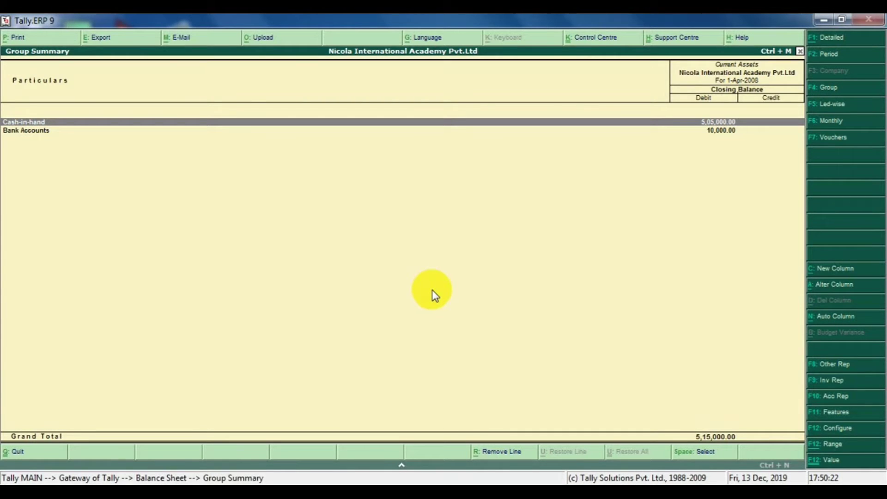
{"action": "key", "text": "Down"}
{"action": "key", "text": "Up"}
{"action": "key", "text": "Down"}
{"action": "key", "text": "Return"}
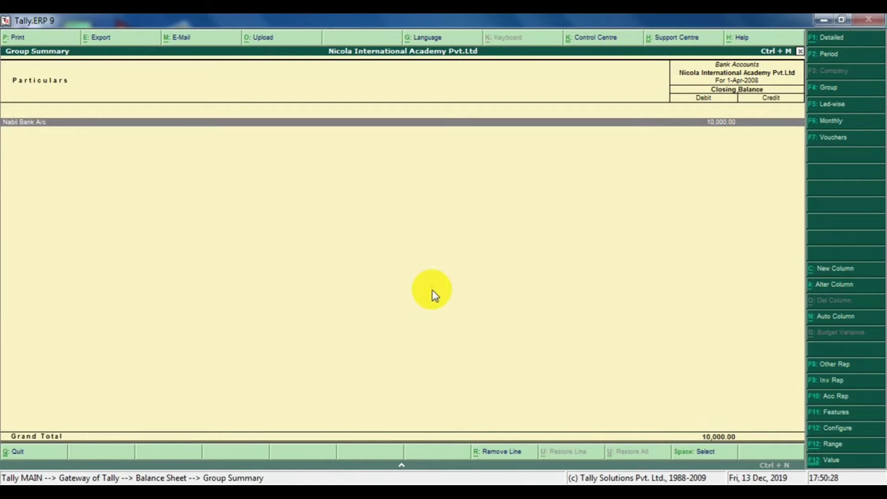
{"action": "key", "text": "Escape"}
{"action": "key", "text": "Escape"}
{"action": "key", "text": "Escape"}
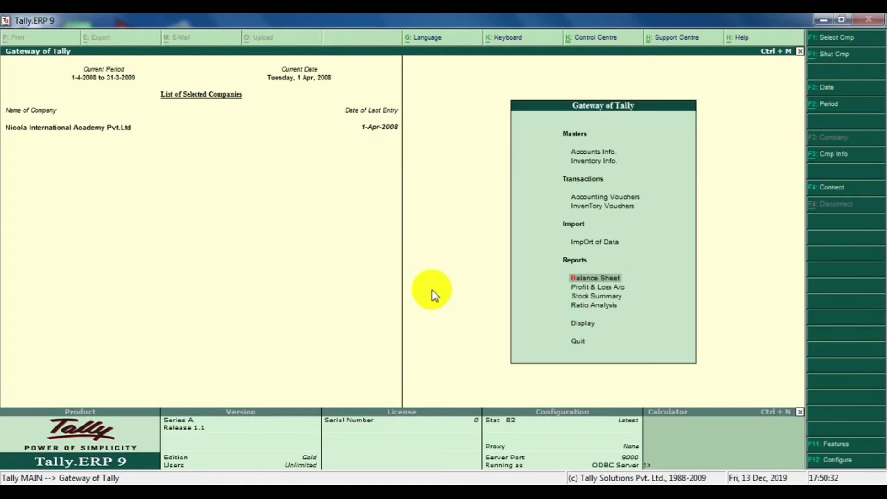
Create a contra accounting voucher and credit the Cash ledger with 100000.
{"action": "key", "text": "Up"}
{"action": "key", "text": "Up"}
{"action": "key", "text": "Up"}
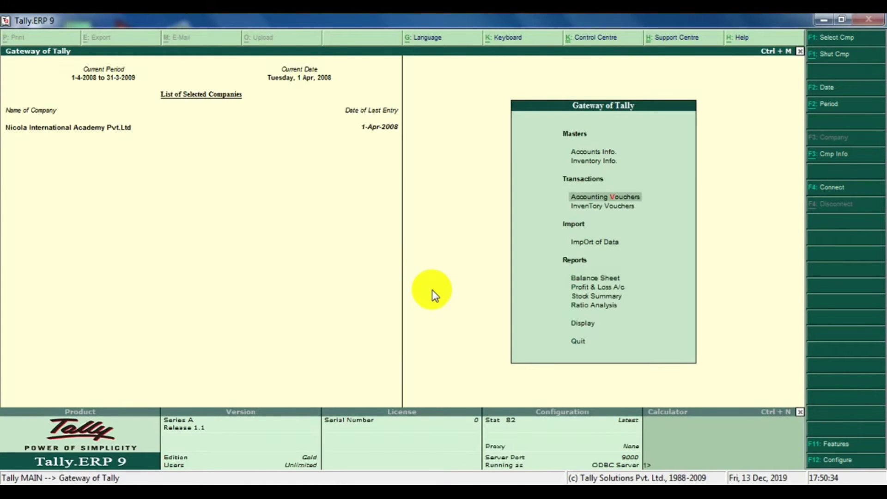
{"action": "key", "text": "Return"}
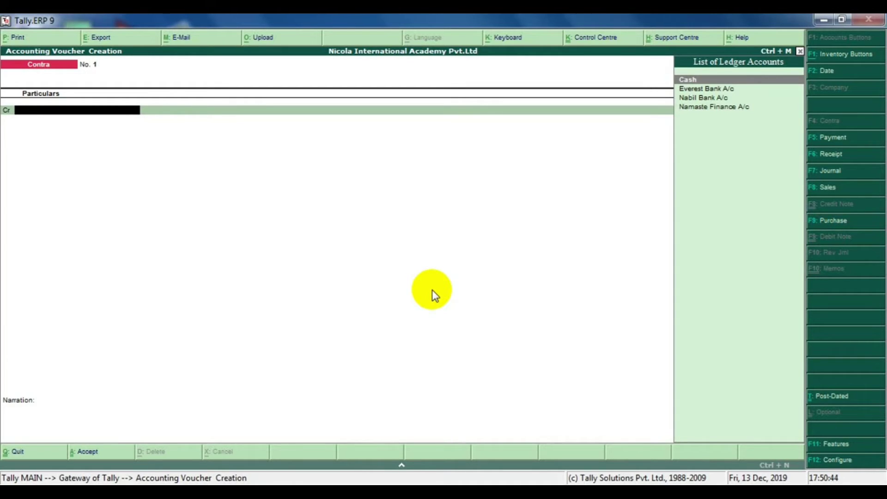
{"action": "key", "text": "Return"}
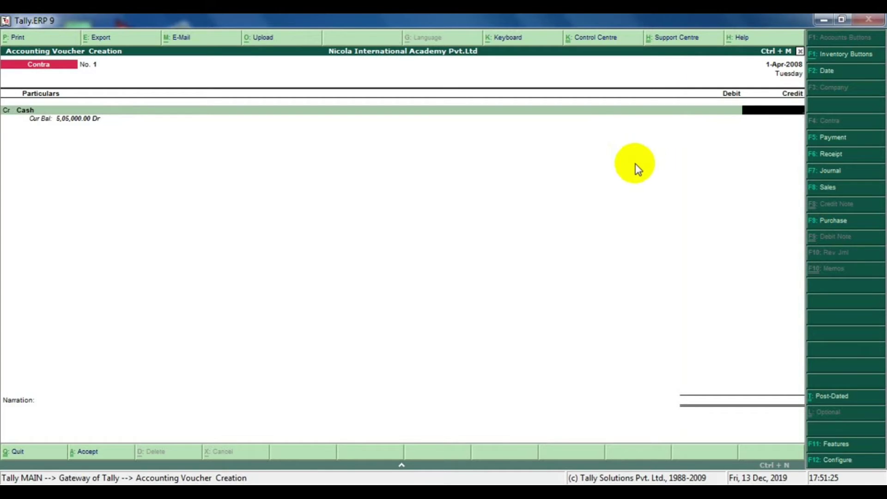
{"action": "type", "text": "100000"}
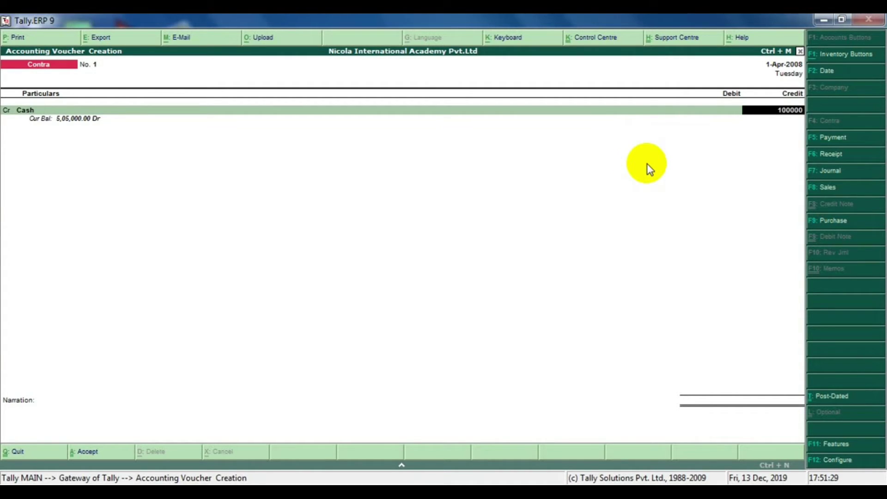
{"action": "key", "text": "Return"}
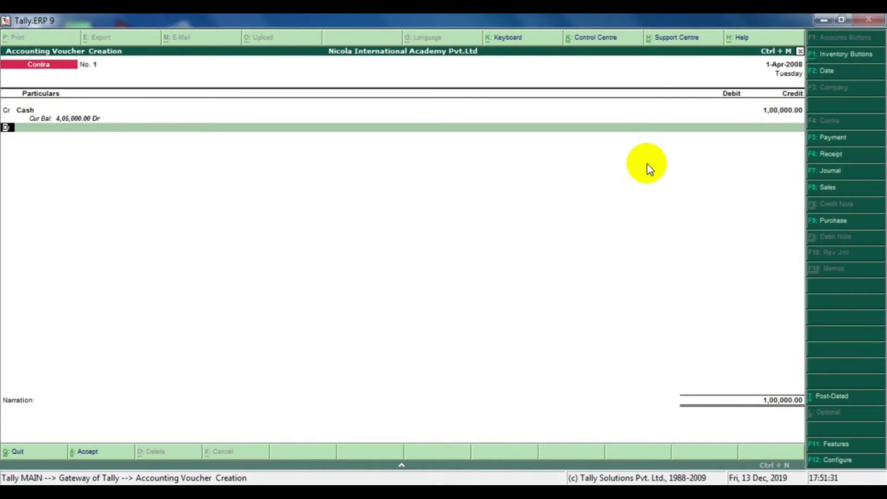
Add a debit line for Nabil Bank A/c with the amount 1,00,000.00.
{"action": "key", "text": "Return"}
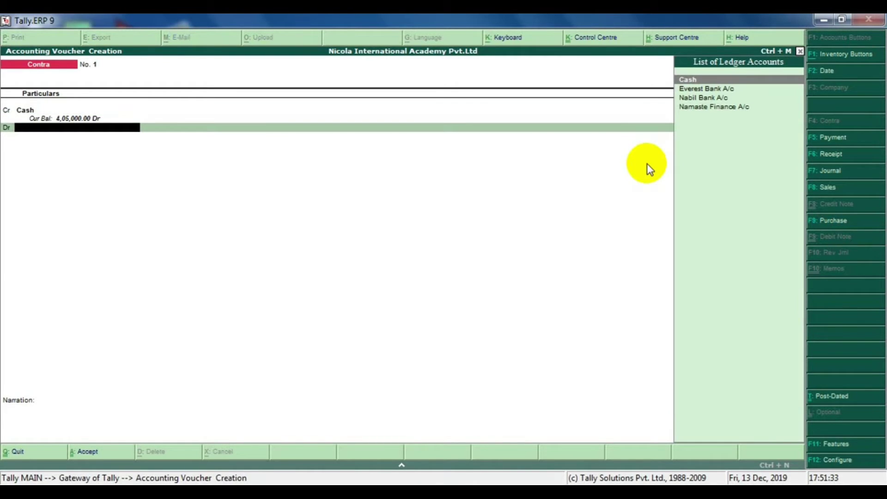
{"action": "key", "text": "Down"}
{"action": "key", "text": "Down"}
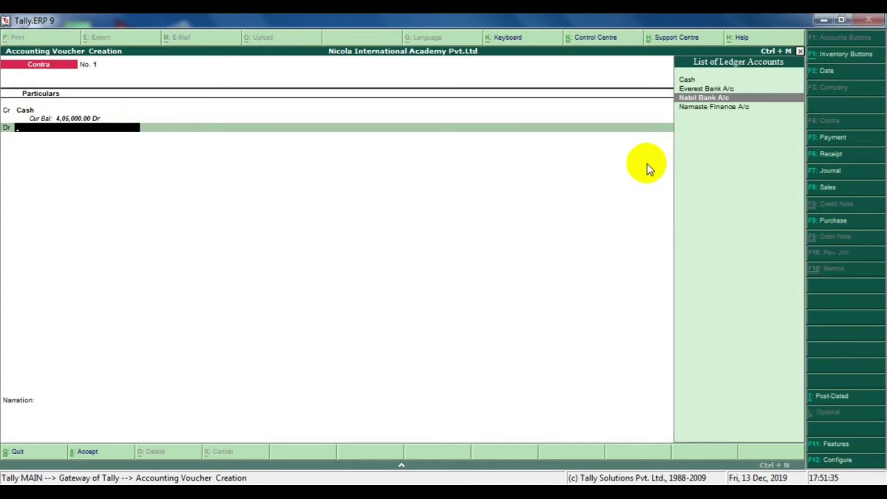
{"action": "key", "text": "Return"}
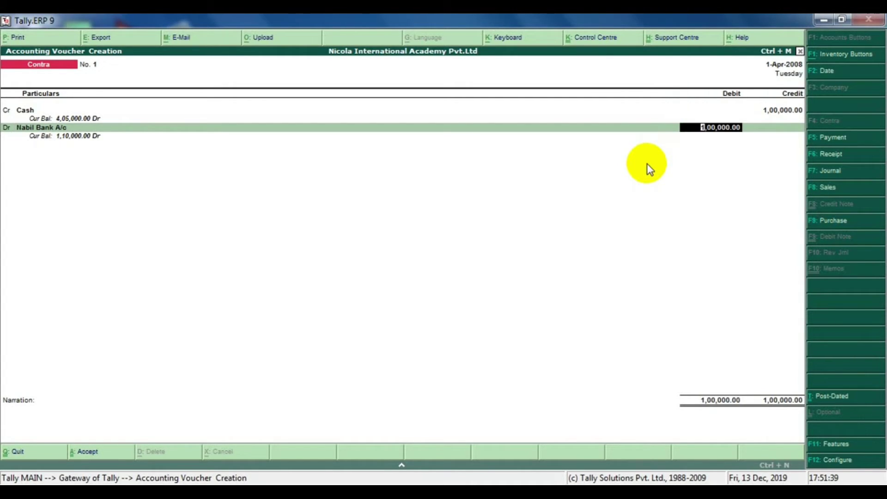
{"action": "key", "text": "Return"}
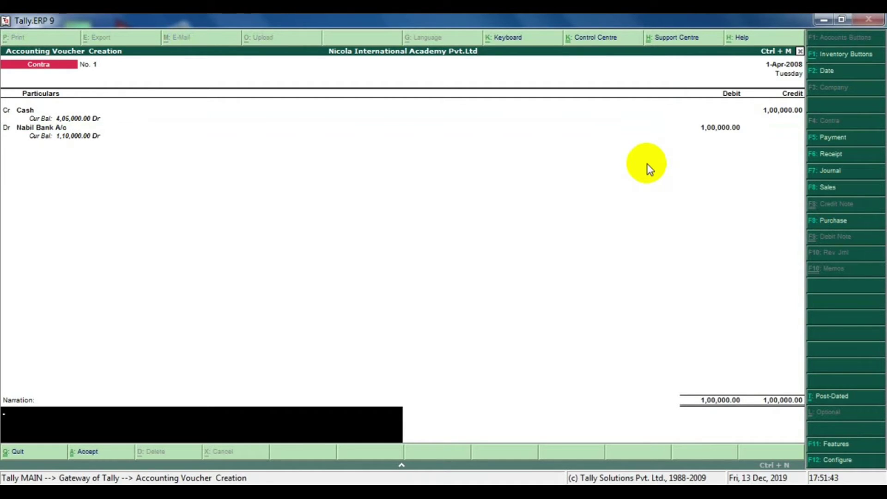
Enter the narration "being cash deposite in to nabil bank", save the contra voucher and leave voucher creation.
{"action": "type", "text": "beub"}
{"action": "key", "text": "BackSpace"}
{"action": "key", "text": "BackSpace"}
{"action": "type", "text": "ing cash deposite in to"}
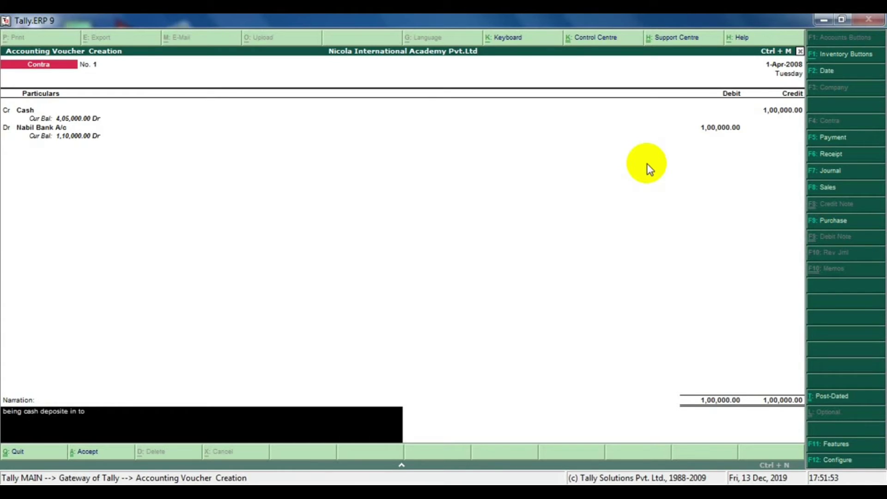
{"action": "type", "text": " nabil bank"}
{"action": "key", "text": "Return"}
{"action": "key", "text": "Return"}
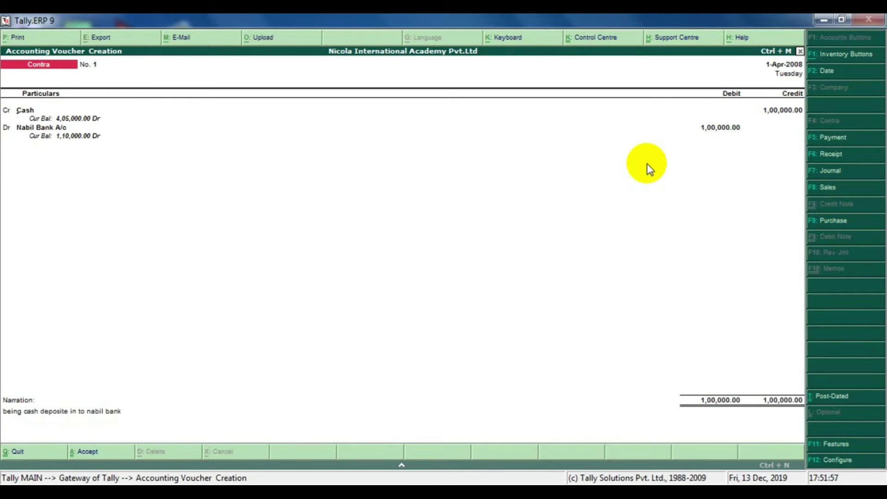
{"action": "key", "text": "Escape"}
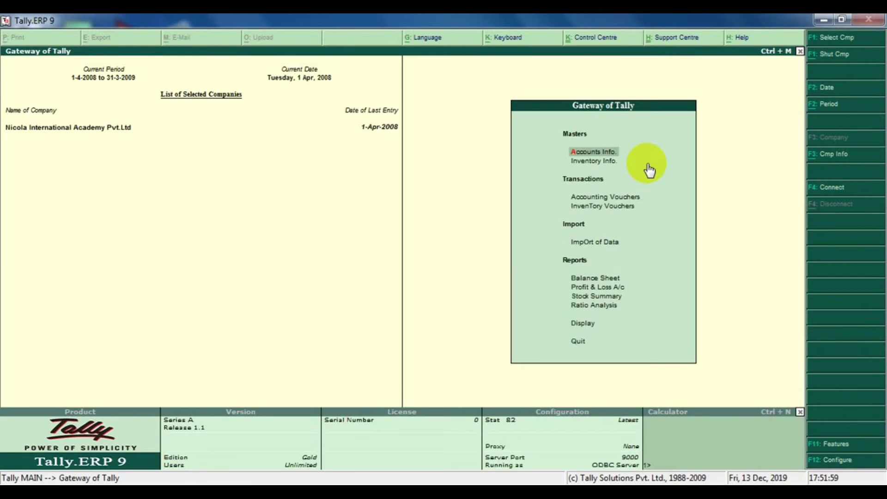
Open the balance sheet and bring up the group summary of Current Assets.
{"action": "key", "text": "Down"}
{"action": "key", "text": "Down"}
{"action": "key", "text": "Down"}
{"action": "key", "text": "Down"}
{"action": "key", "text": "Down"}
{"action": "key", "text": "Return"}
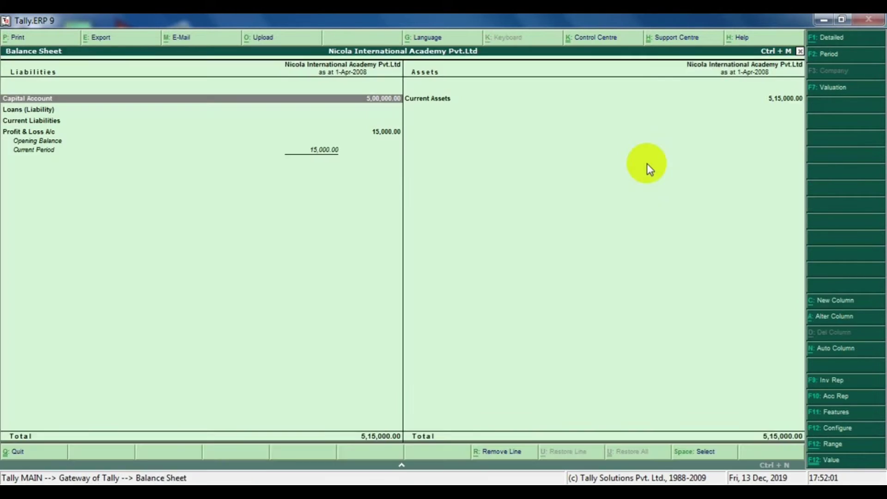
{"action": "key", "text": "Right"}
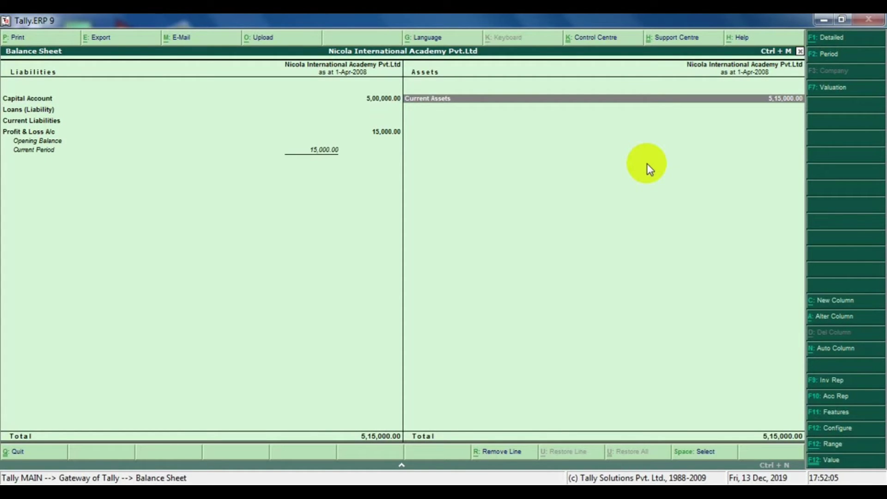
{"action": "key", "text": "Return"}
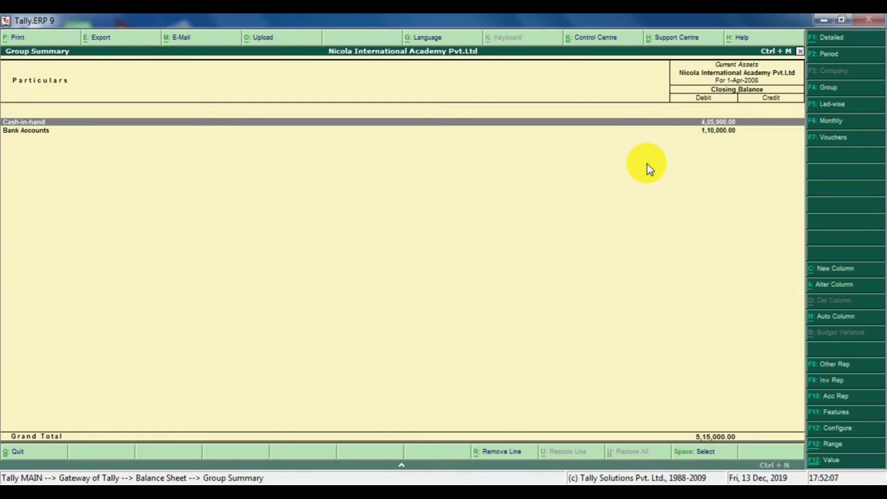
Check the Bank Accounts and Cash-in-hand closing balances in the Current Assets summary, and return to the Gateway.
{"action": "key", "text": "Down"}
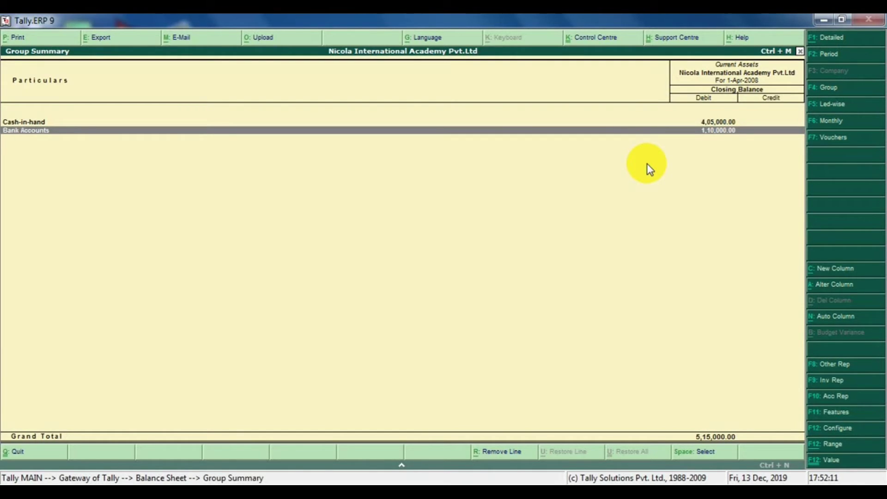
{"action": "key", "text": "Return"}
{"action": "key", "text": "Escape"}
{"action": "key", "text": "Escape"}
{"action": "key", "text": "Return"}
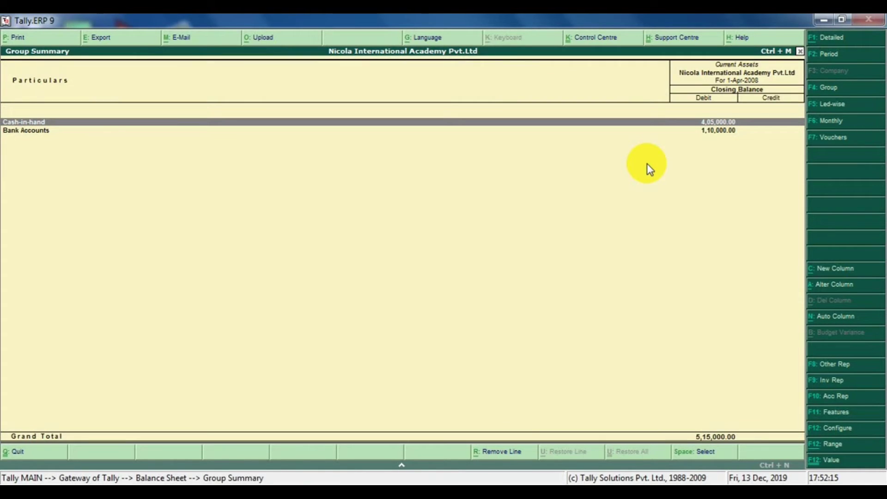
{"action": "key", "text": "Down"}
{"action": "key", "text": "Up"}
{"action": "key", "text": "Down"}
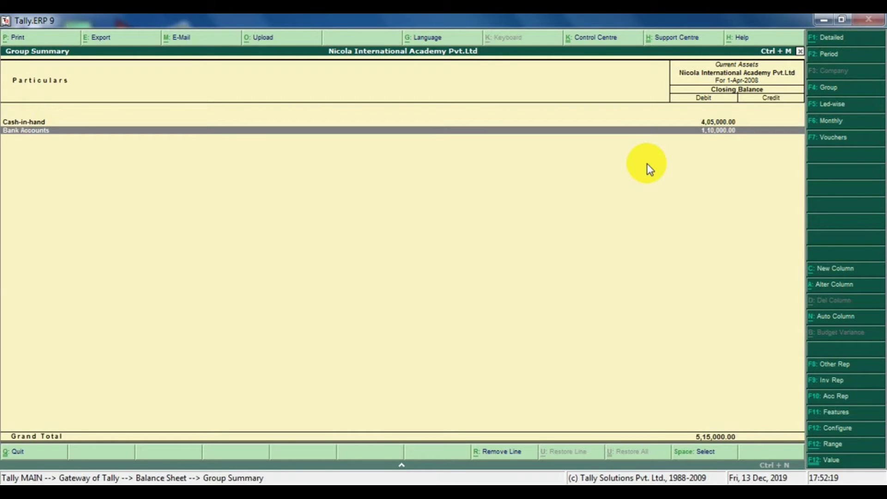
{"action": "key", "text": "Escape"}
{"action": "key", "text": "Escape"}
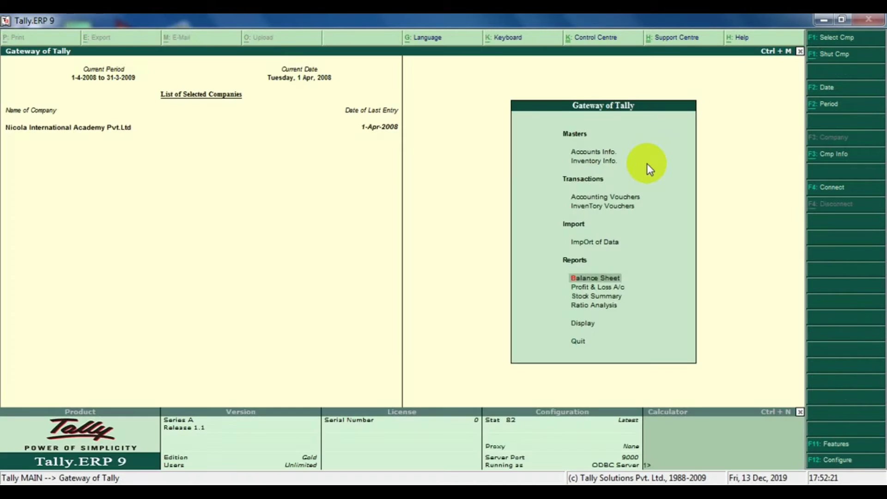
Start a new contra voucher and choose Nabil Bank A/c as the account to credit.
{"action": "key", "text": "Up"}
{"action": "key", "text": "Up"}
{"action": "key", "text": "Up"}
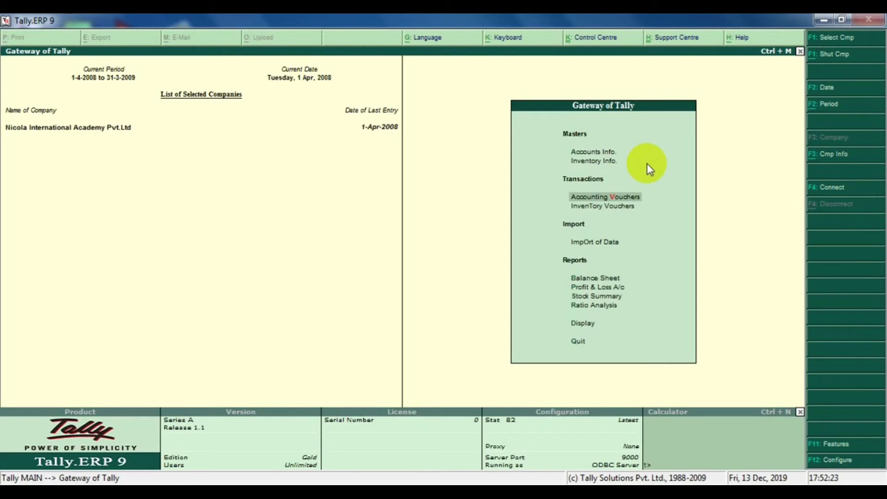
{"action": "key", "text": "Return"}
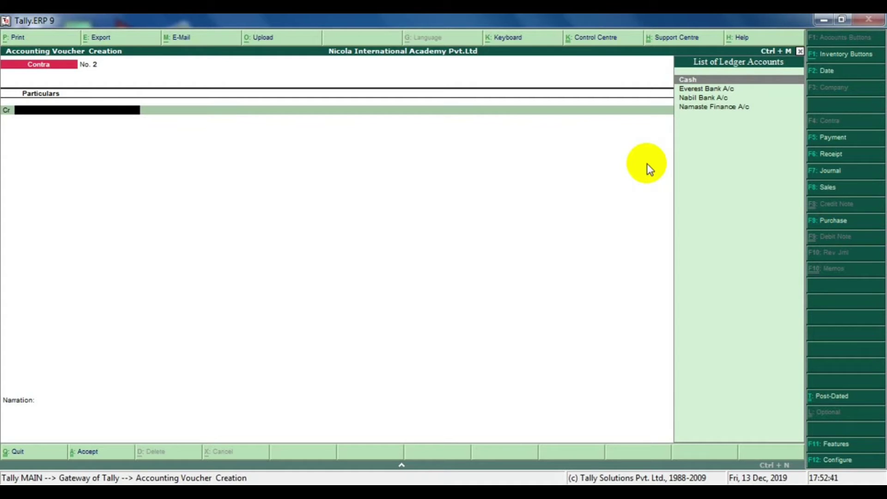
{"action": "key", "text": "Down"}
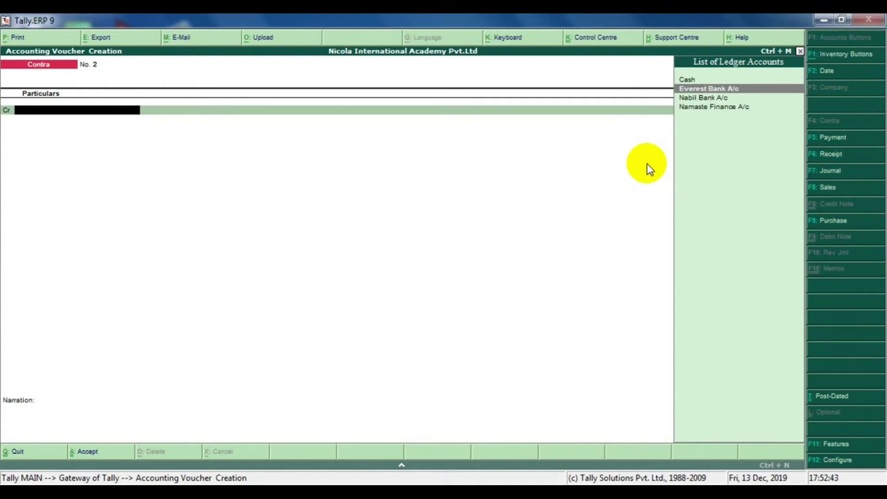
{"action": "key", "text": "Return"}
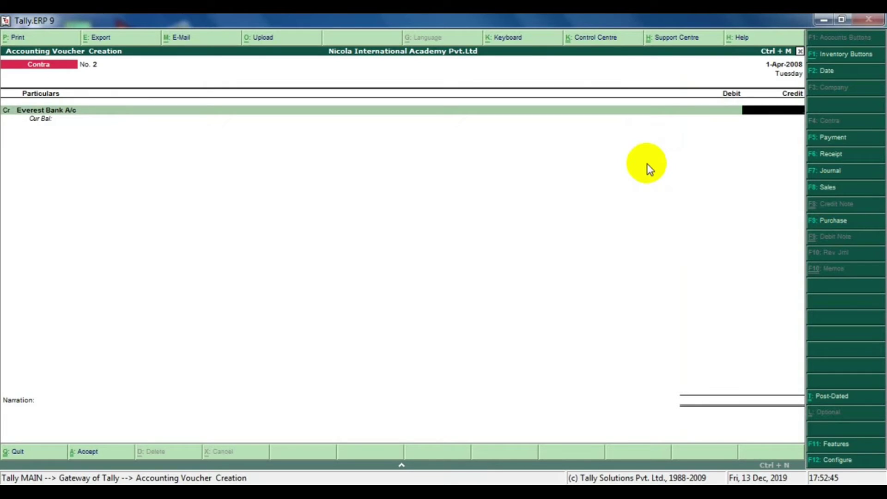
{"action": "key", "text": "BackSpace"}
{"action": "key", "text": "Down"}
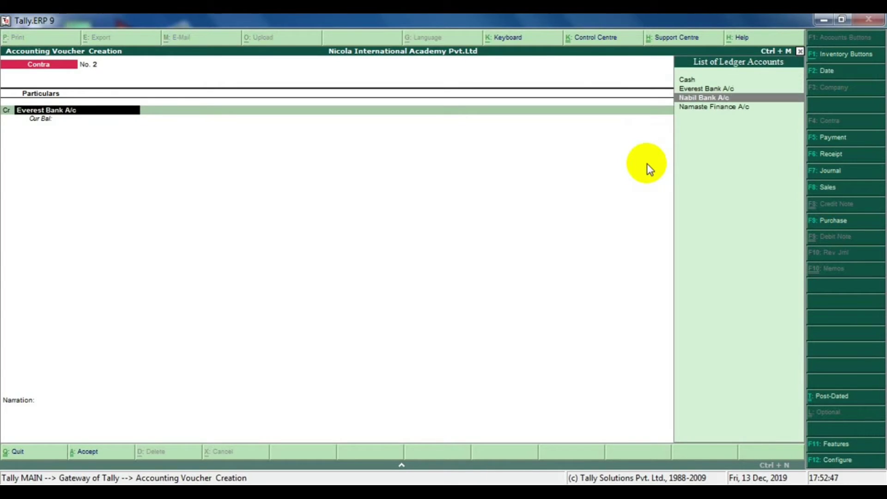
{"action": "key", "text": "Return"}
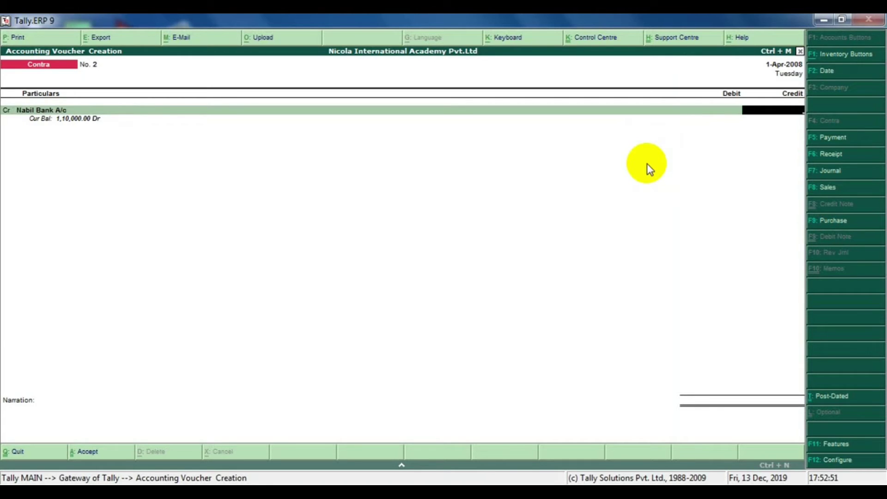
{"action": "key", "text": "BackSpace"}
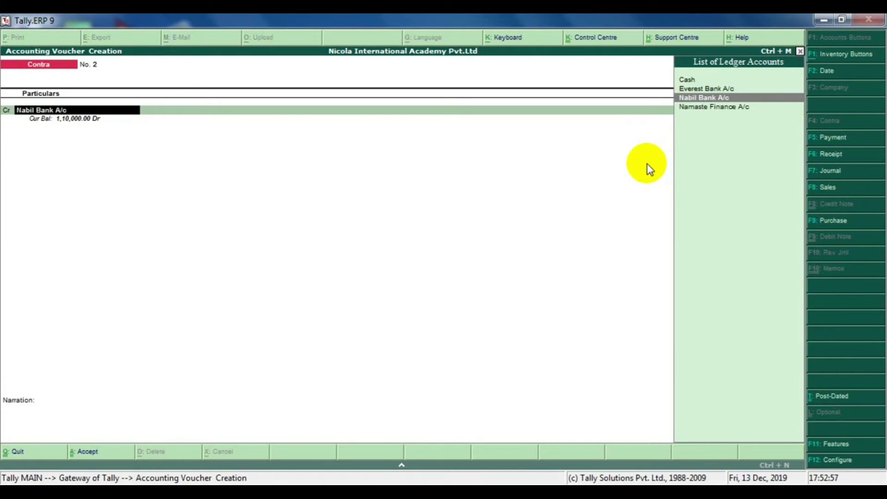
{"action": "key", "text": "Return"}
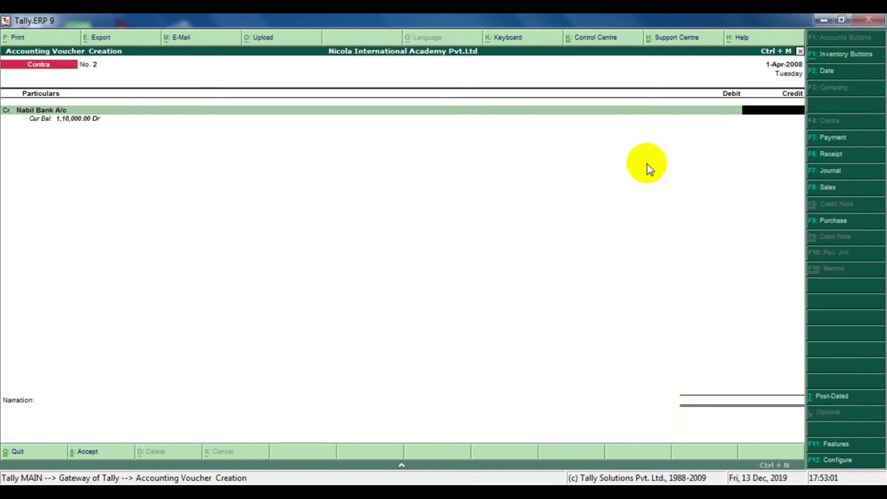
Set the Nabil Bank credit to 10,000 and add a debit line for Cash with the same amount.
{"action": "type", "text": "10000"}
{"action": "key", "text": "Return"}
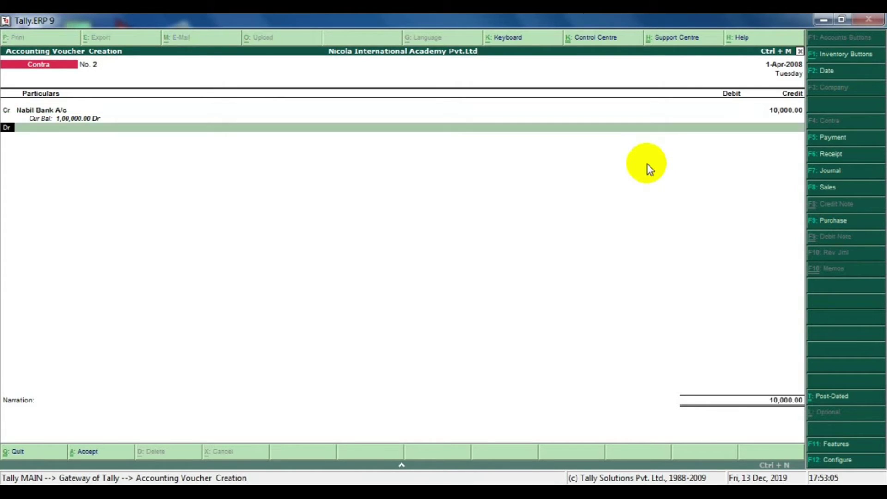
{"action": "key", "text": "Return"}
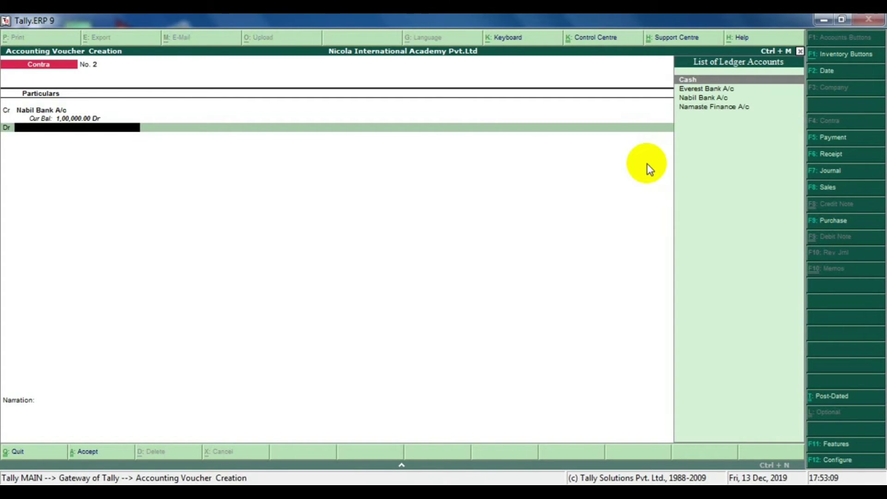
{"action": "key", "text": "Return"}
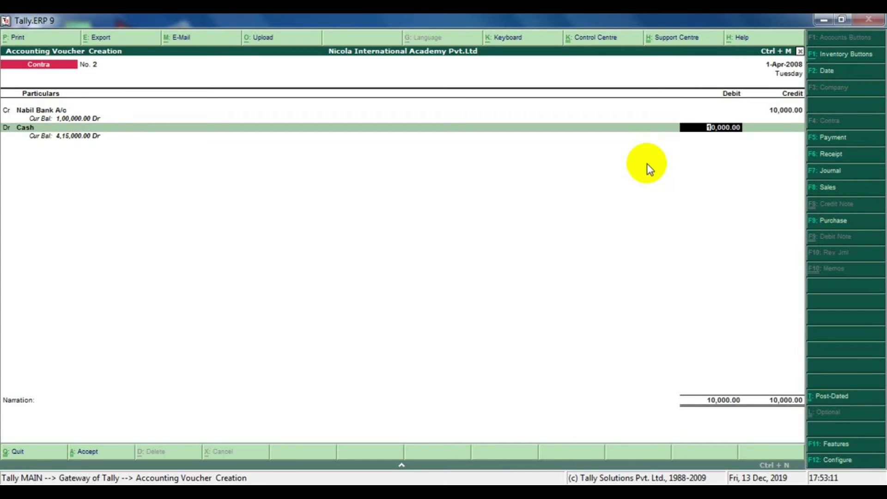
{"action": "key", "text": "Return"}
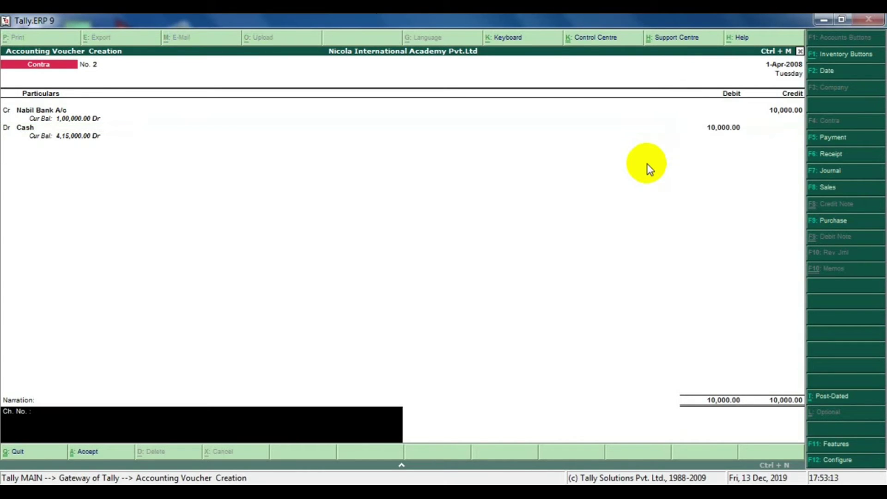
Enter the cheque number and the narration "being cash withdrawn from nabil bank", and save the contra voucher.
{"action": "type", "text": "55646 being"}
{"action": "type", "text": "cash withdra"}
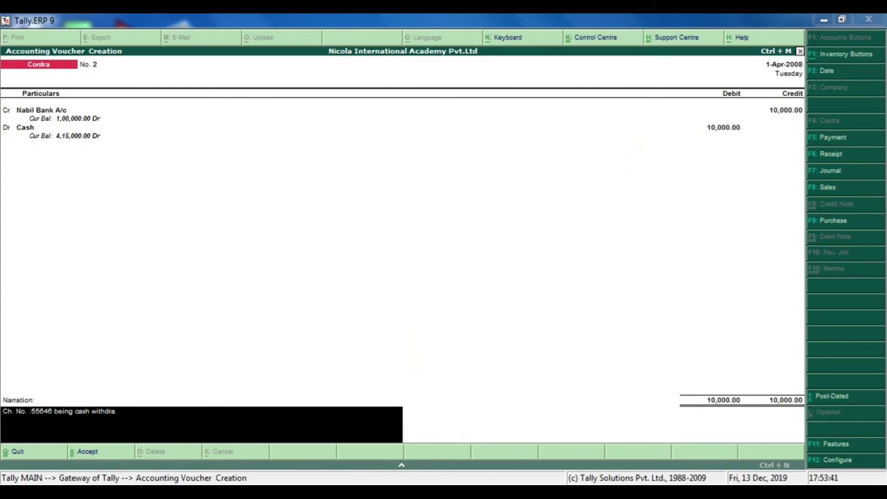
{"action": "type", "text": "wn"}
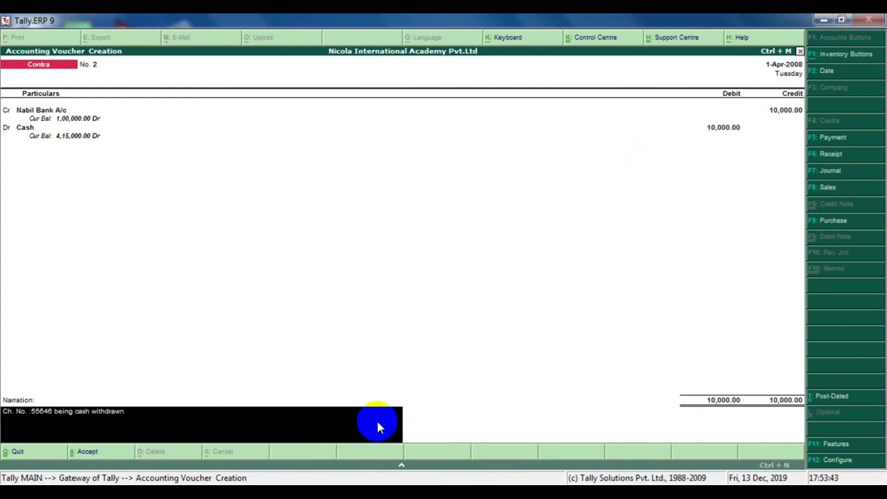
{"action": "type", "text": " from nabil bank"}
{"action": "key", "text": "Return"}
{"action": "key", "text": "Return"}
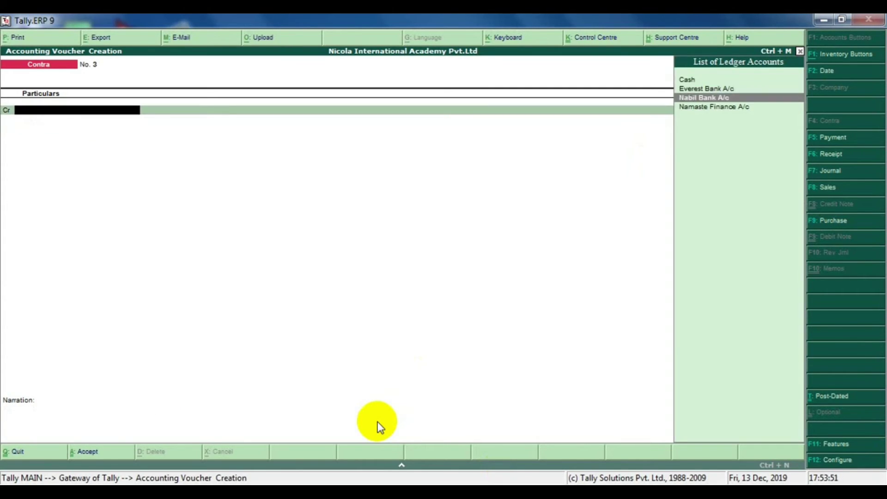
{"action": "key", "text": "Return"}
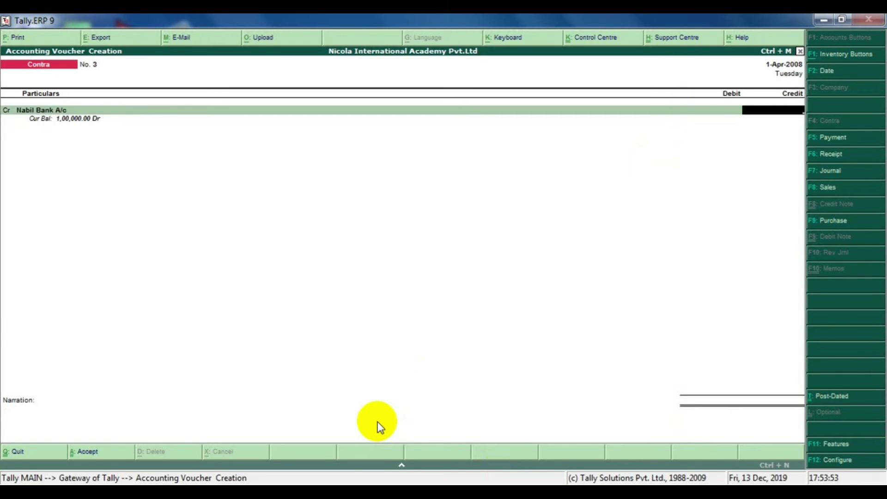
{"action": "key", "text": "BackSpace"}
{"action": "key", "text": "Up"}
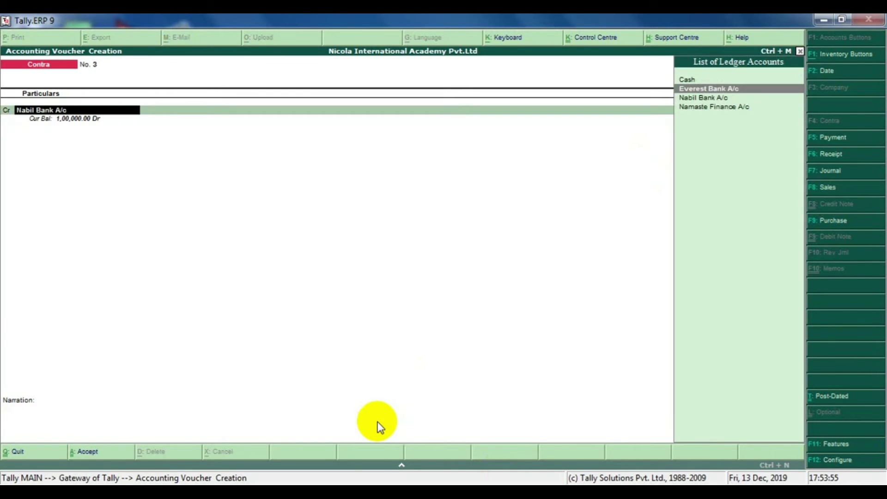
{"action": "key", "text": "Up"}
{"action": "key", "text": "Return"}
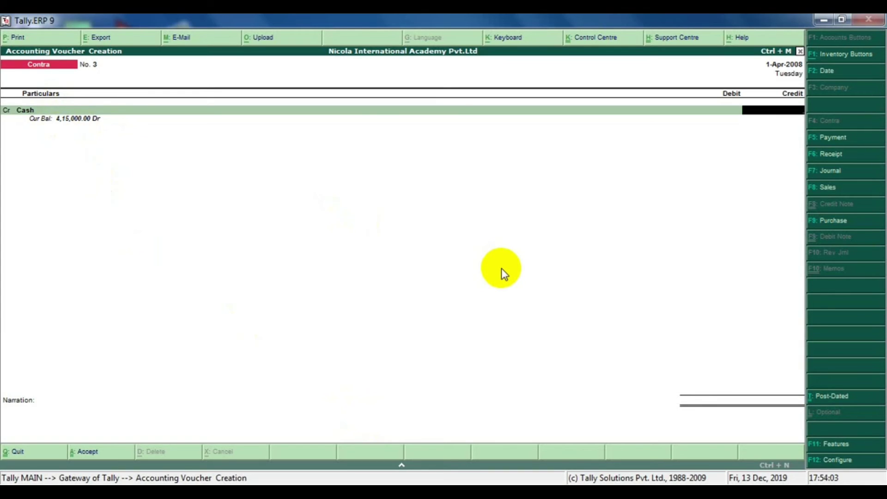
Leave voucher creation without saving, open the balance sheet and drill into the Current Assets group summary.
{"action": "key", "text": "Escape"}
{"action": "key", "text": "y"}
{"action": "key", "text": "Down"}
{"action": "key", "text": "Down"}
{"action": "key", "text": "Down"}
{"action": "key", "text": "Down"}
{"action": "key", "text": "Down"}
{"action": "key", "text": "Down"}
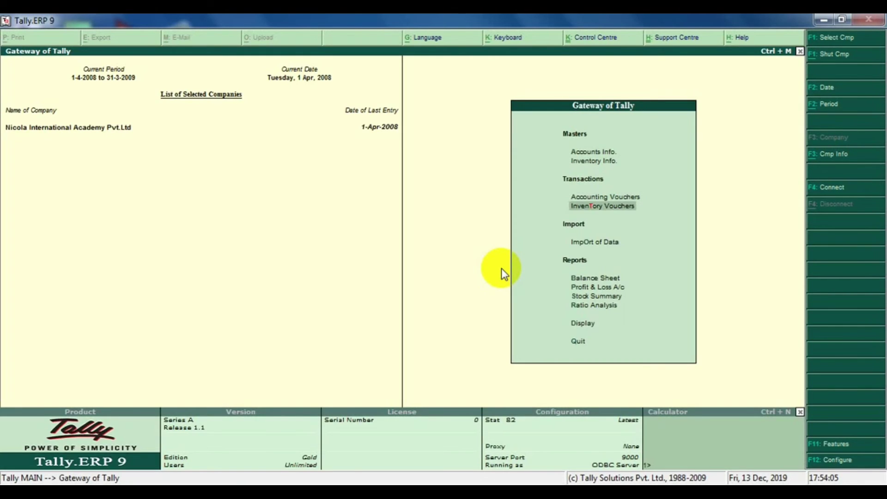
{"action": "key", "text": "Up"}
{"action": "key", "text": "Return"}
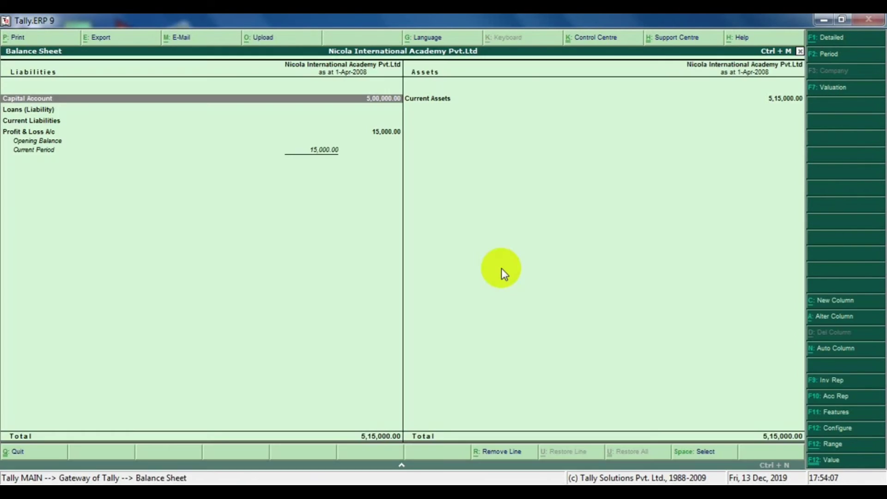
{"action": "key", "text": "Right"}
{"action": "key", "text": "Return"}
Review the Bank Accounts and Cash-in-hand closing balances following the withdrawal, and return to the Gateway.
{"action": "key", "text": "Down"}
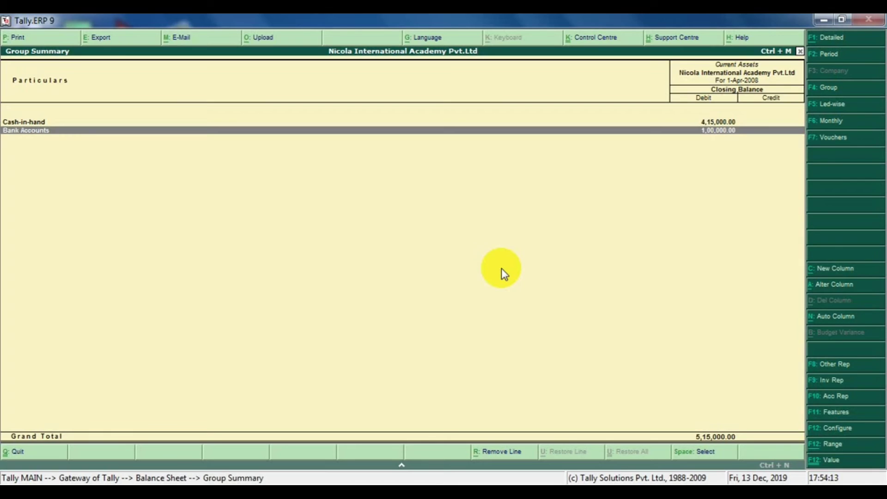
{"action": "key", "text": "Up"}
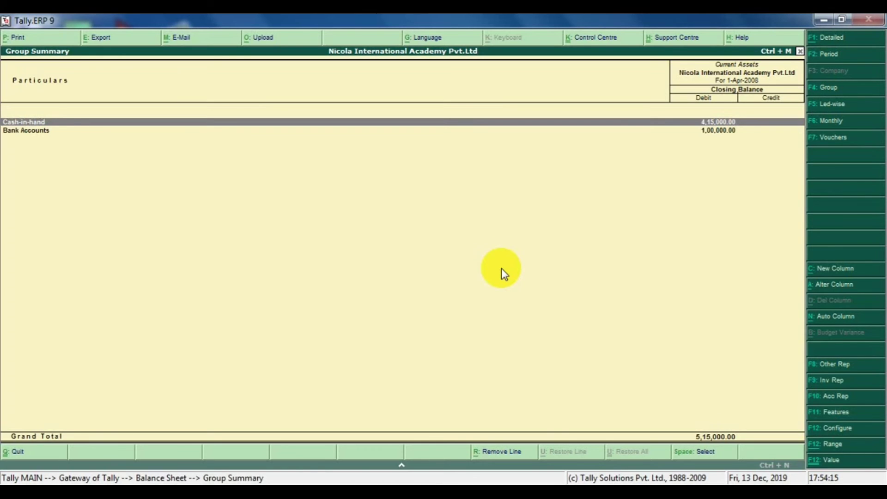
{"action": "key", "text": "Escape"}
{"action": "key", "text": "Escape"}
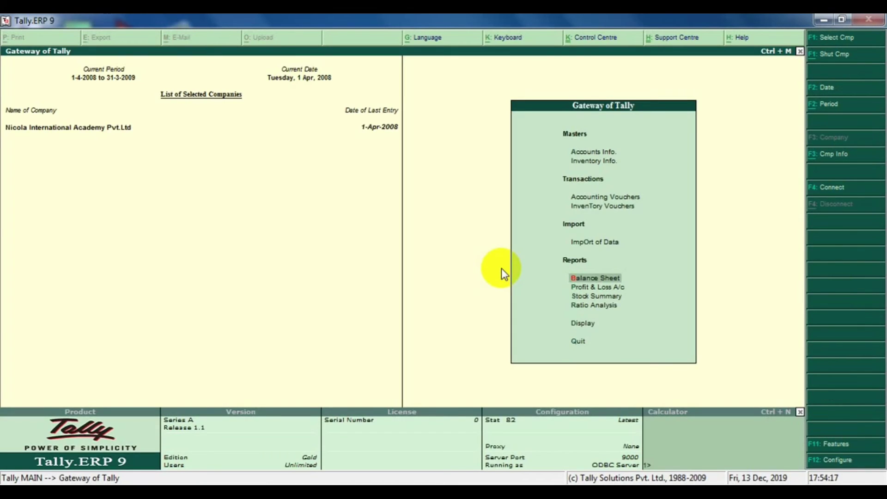
Open another contra voucher and select Nabil Bank A/c on the credit line.
{"action": "key", "text": "Up"}
{"action": "key", "text": "Up"}
{"action": "key", "text": "Up"}
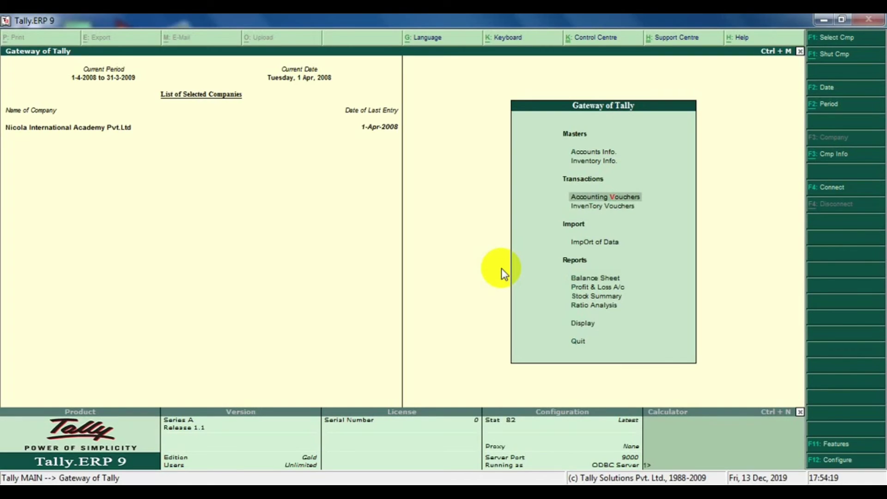
{"action": "key", "text": "Return"}
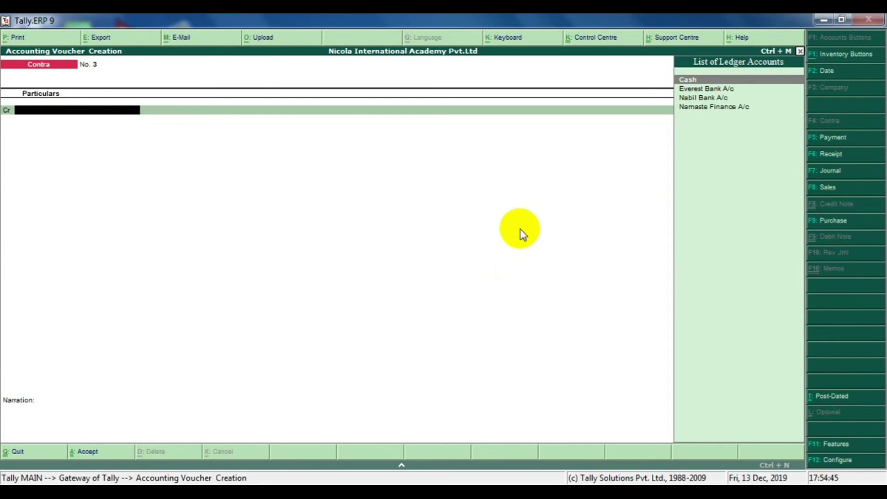
{"action": "key", "text": "Down"}
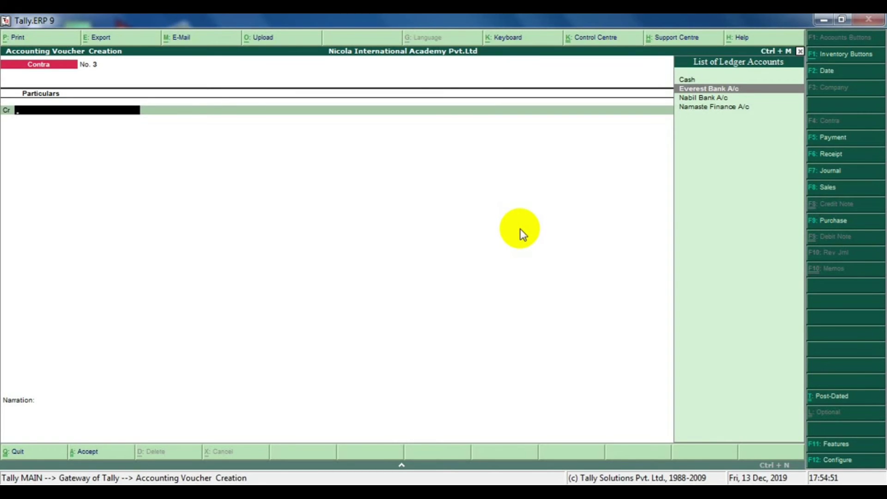
{"action": "key", "text": "Down"}
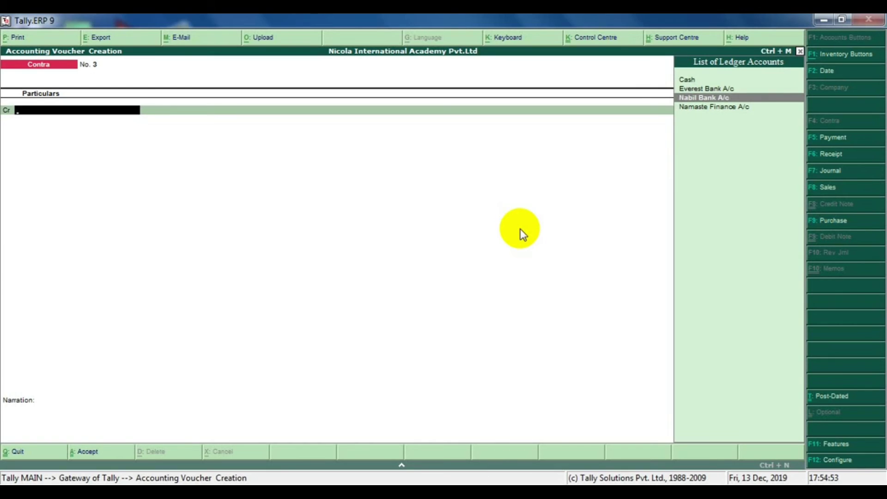
{"action": "key", "text": "Return"}
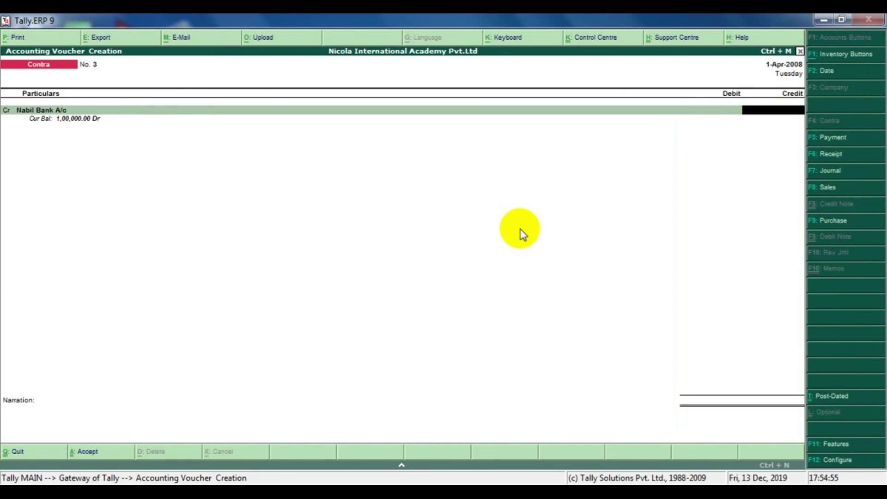
{"action": "key", "text": "BackSpace"}
{"action": "key", "text": "Up"}
{"action": "key", "text": "Return"}
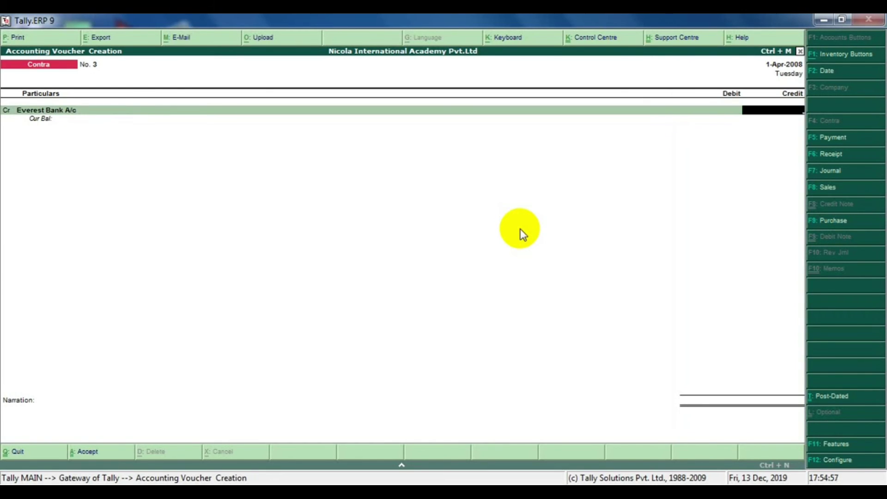
{"action": "key", "text": "BackSpace"}
{"action": "key", "text": "Down"}
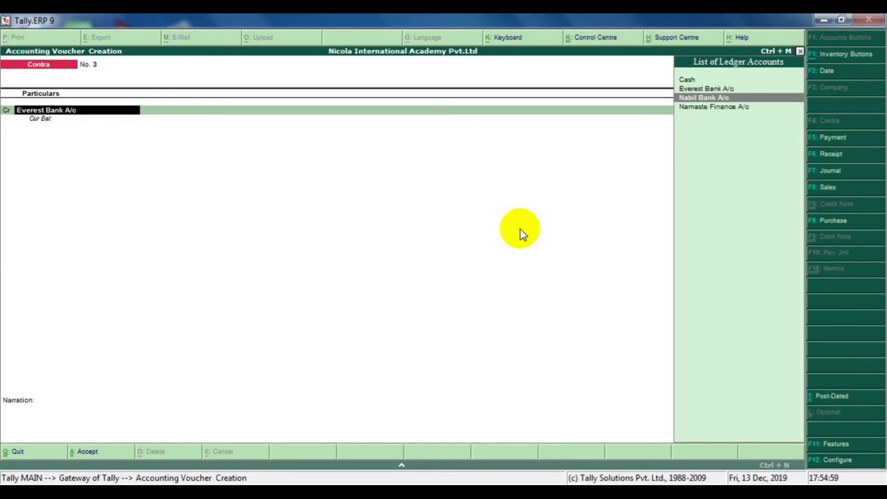
{"action": "key", "text": "Return"}
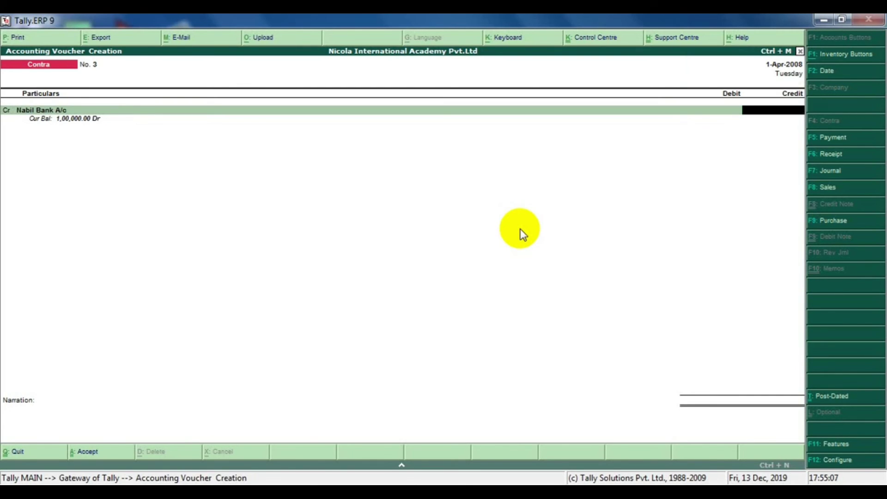
Credit Nabil Bank A/c with 50,000 and debit Everest Bank A/c with the same amount.
{"action": "type", "text": "50000"}
{"action": "key", "text": "Return"}
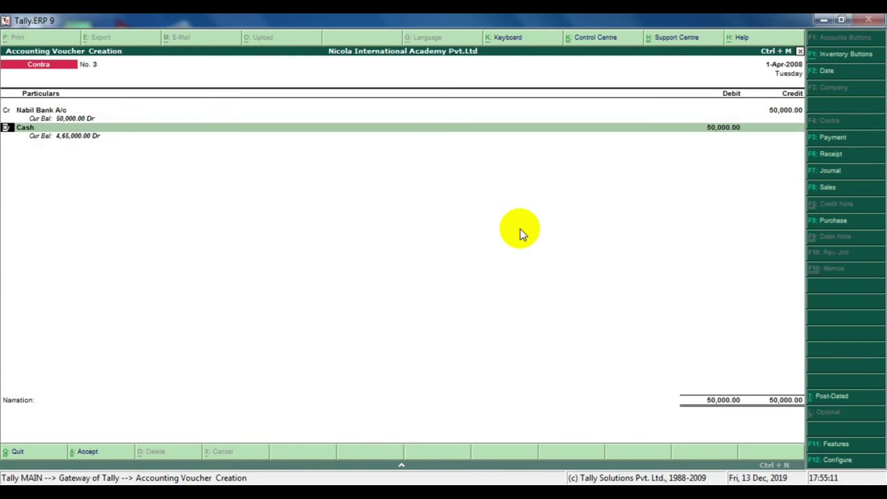
{"action": "key", "text": "Return"}
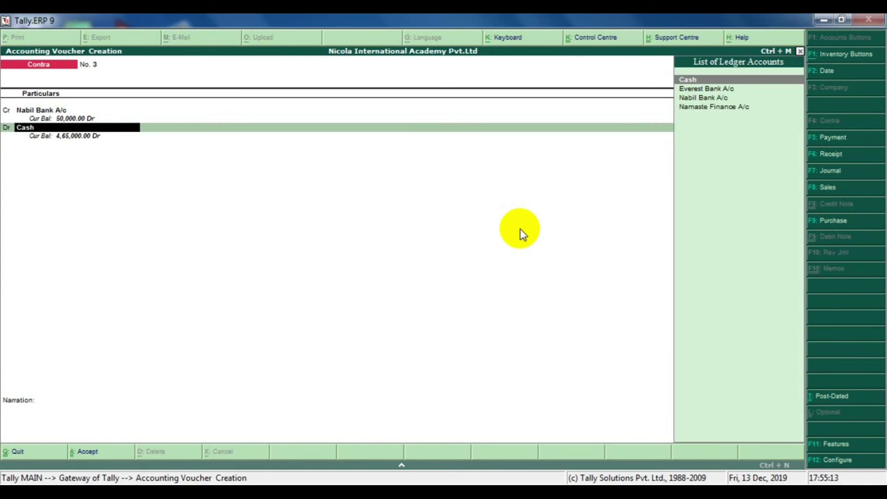
{"action": "key", "text": "Down"}
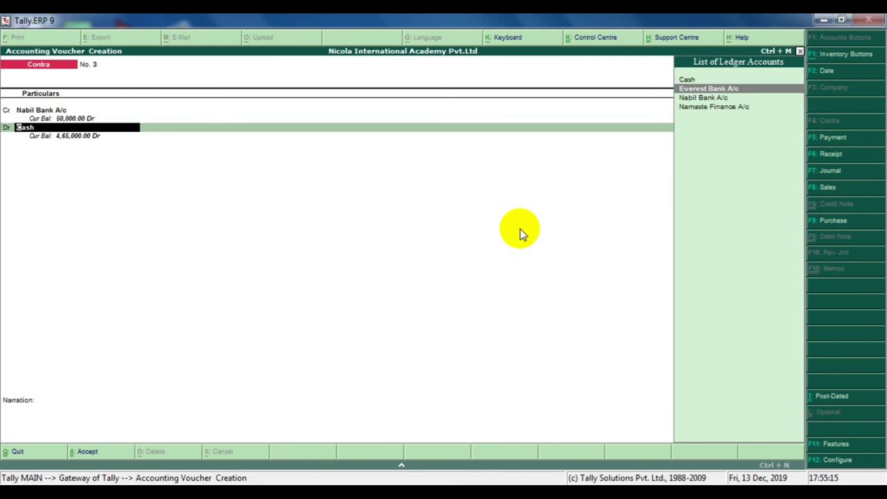
{"action": "key", "text": "Return"}
{"action": "key", "text": "Return"}
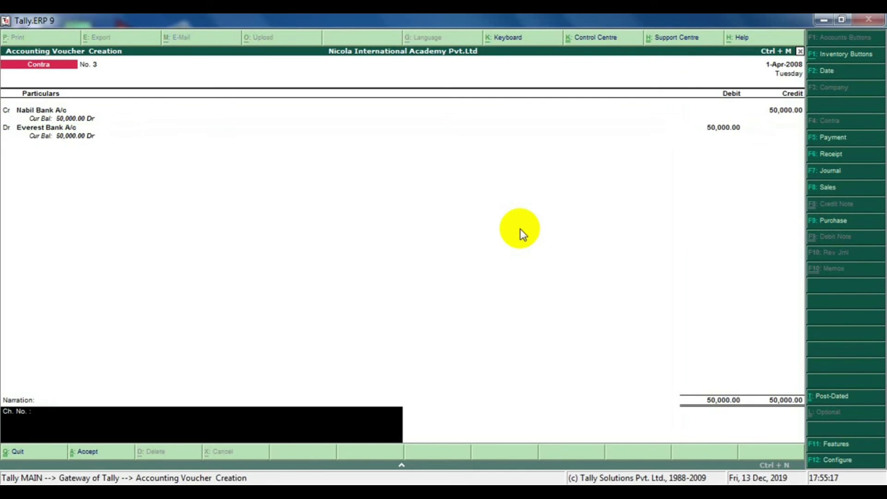
Add the cheque number and narration "being cash transfer from nabil bank in to everest bank", save the contra voucher and leave voucher creation.
{"action": "type", "text": "5465465456 being"}
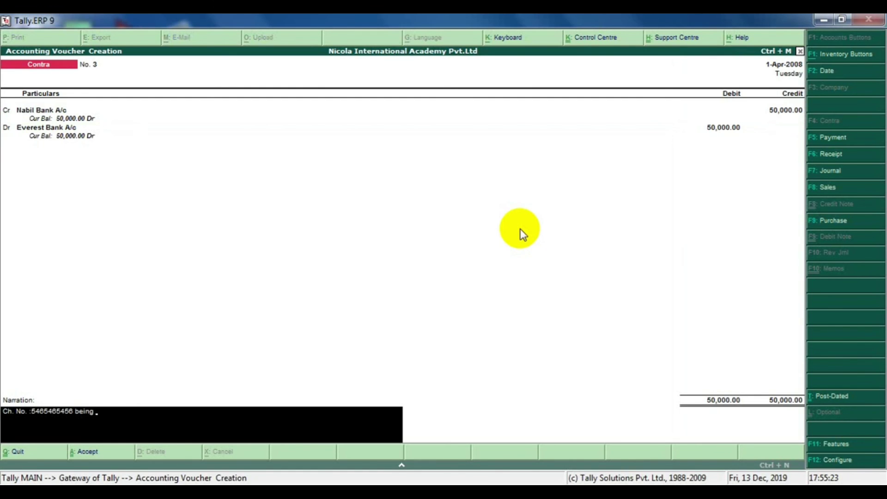
{"action": "type", "text": " cash transfer from nabil bank"}
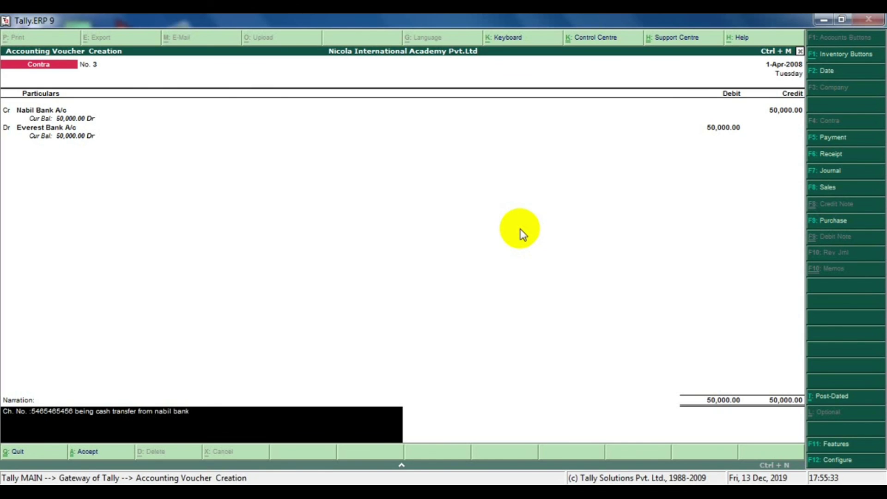
{"action": "type", "text": " in to"}
{"action": "type", "text": " everst"}
{"action": "type", "text": "e"}
{"action": "type", "text": "st bank"}
{"action": "key", "text": "Return"}
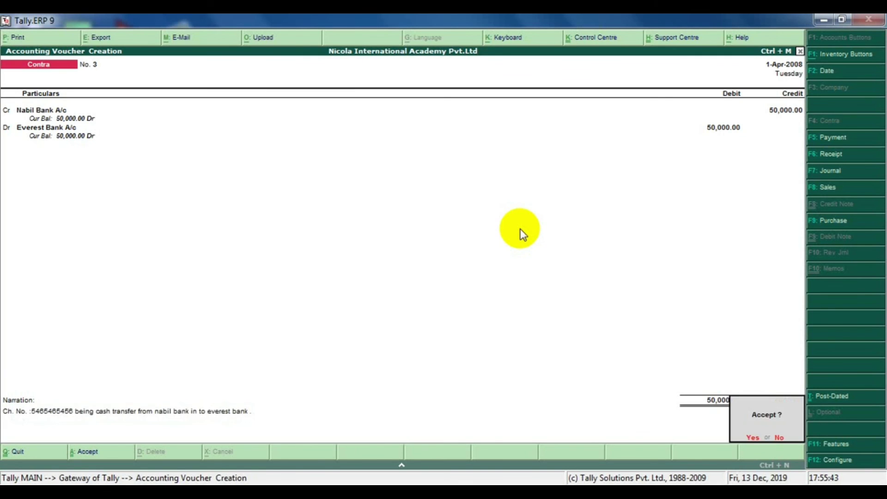
{"action": "key", "text": "Return"}
{"action": "key", "text": "Escape"}
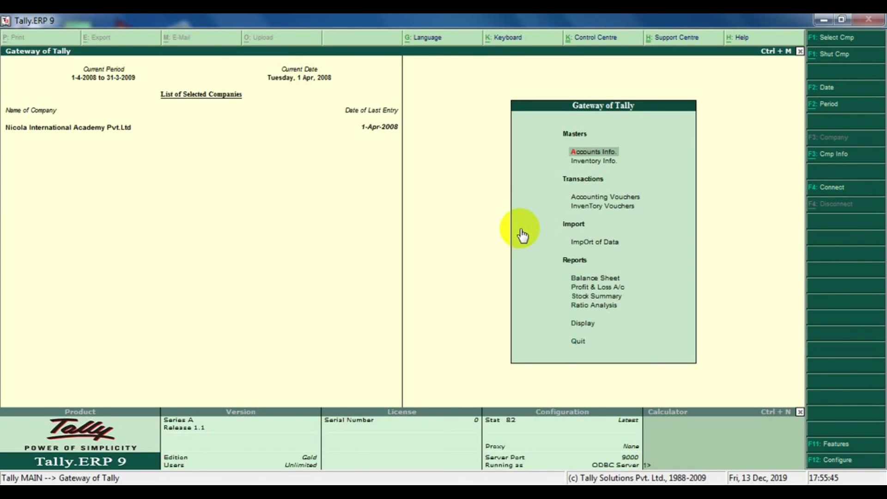
Open the balance sheet and drill into the Current Assets group summary.
{"action": "key", "text": "Down"}
{"action": "key", "text": "Down"}
{"action": "key", "text": "Down"}
{"action": "key", "text": "Down"}
{"action": "key", "text": "Down"}
{"action": "key", "text": "Return"}
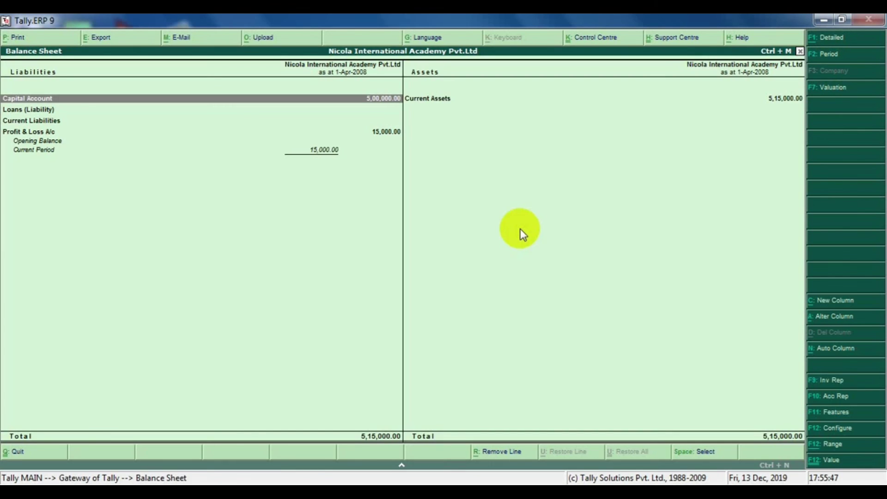
{"action": "key", "text": "Right"}
{"action": "key", "text": "Return"}
Drill into Bank Accounts, review the Everest Bank and Nabil Bank closing balances, and return to the Gateway.
{"action": "key", "text": "Down"}
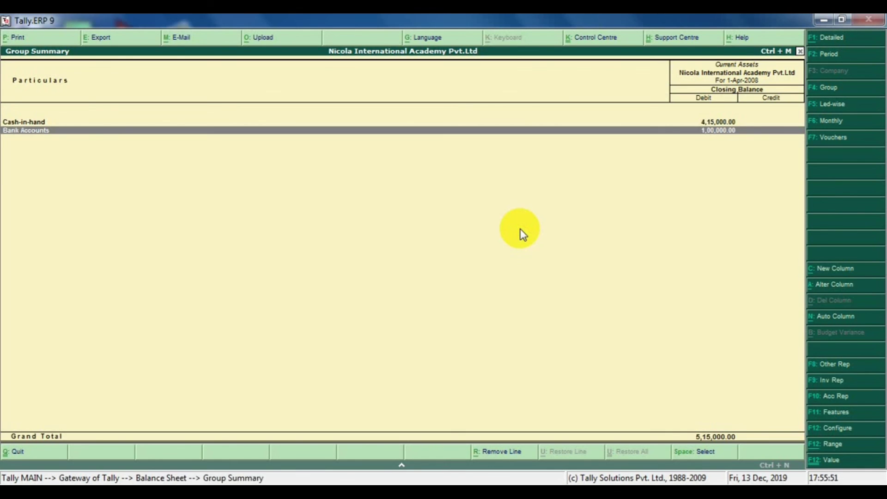
{"action": "key", "text": "Return"}
{"action": "key", "text": "Down"}
{"action": "key", "text": "Up"}
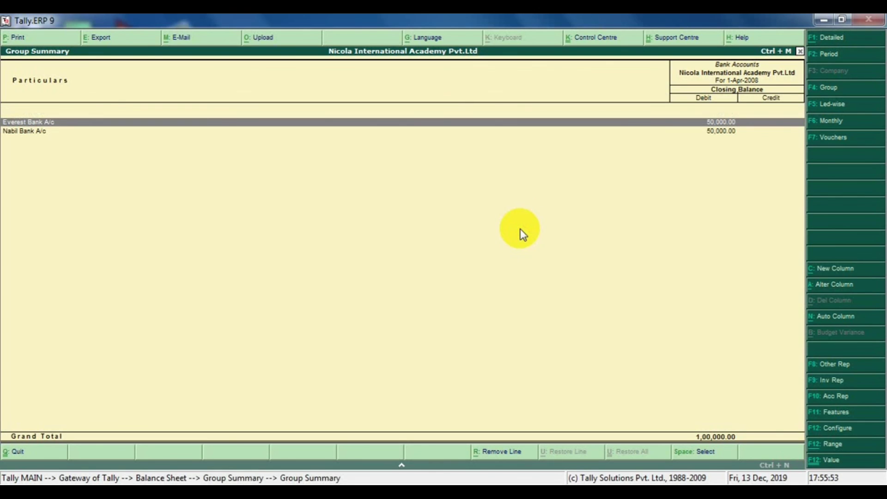
{"action": "key", "text": "Down"}
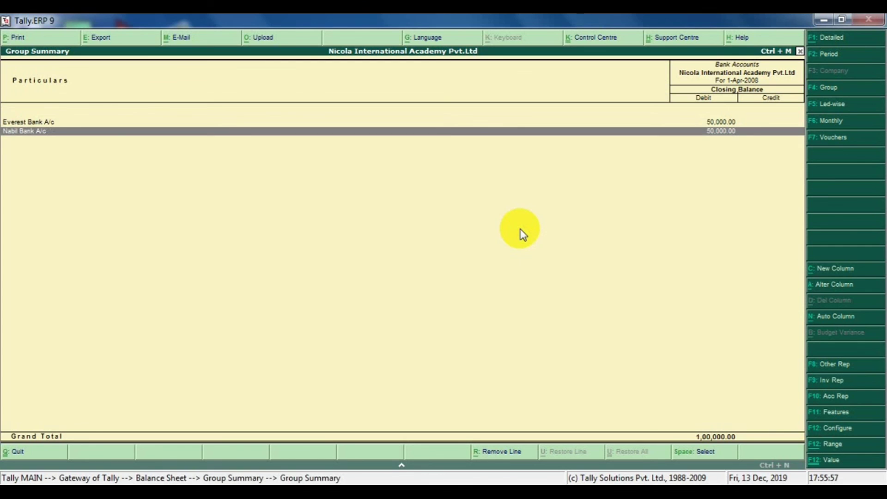
{"action": "key", "text": "Escape"}
{"action": "key", "text": "Escape"}
{"action": "key", "text": "Escape"}
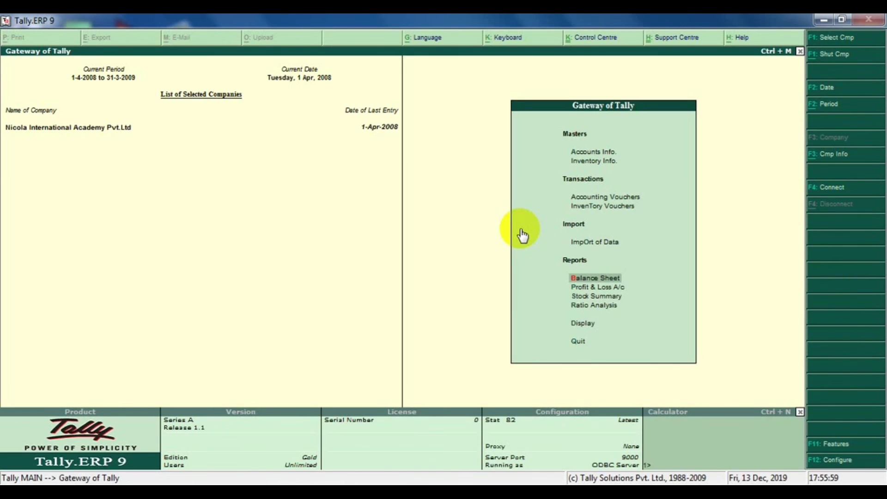